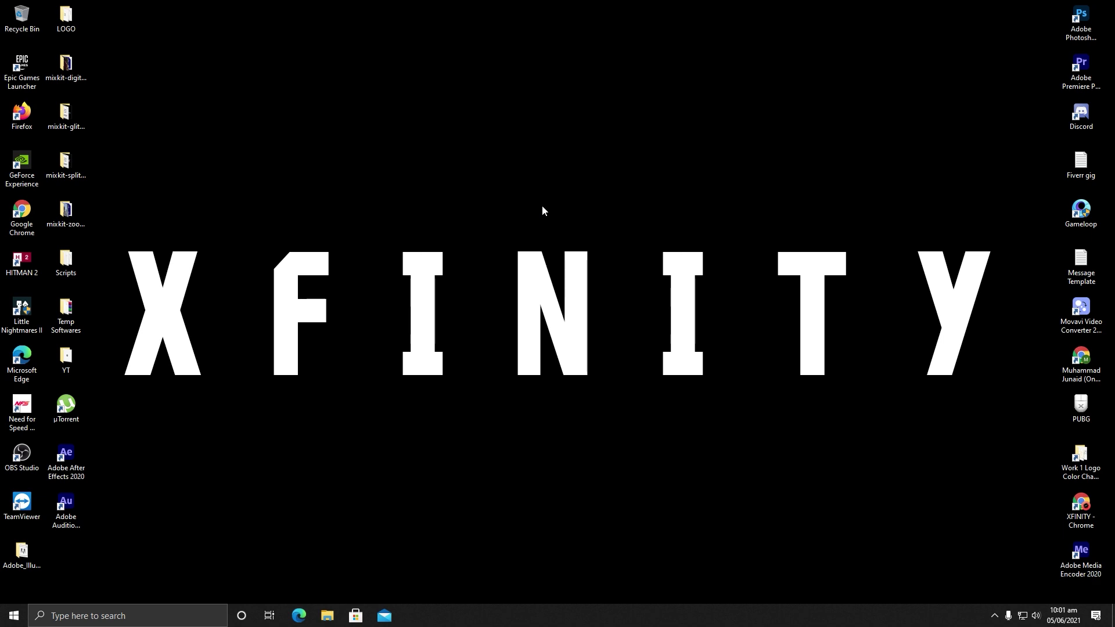
Step: Launch After Effects and open the recent CryptoStreamer 0003 project
double_click(65, 459)
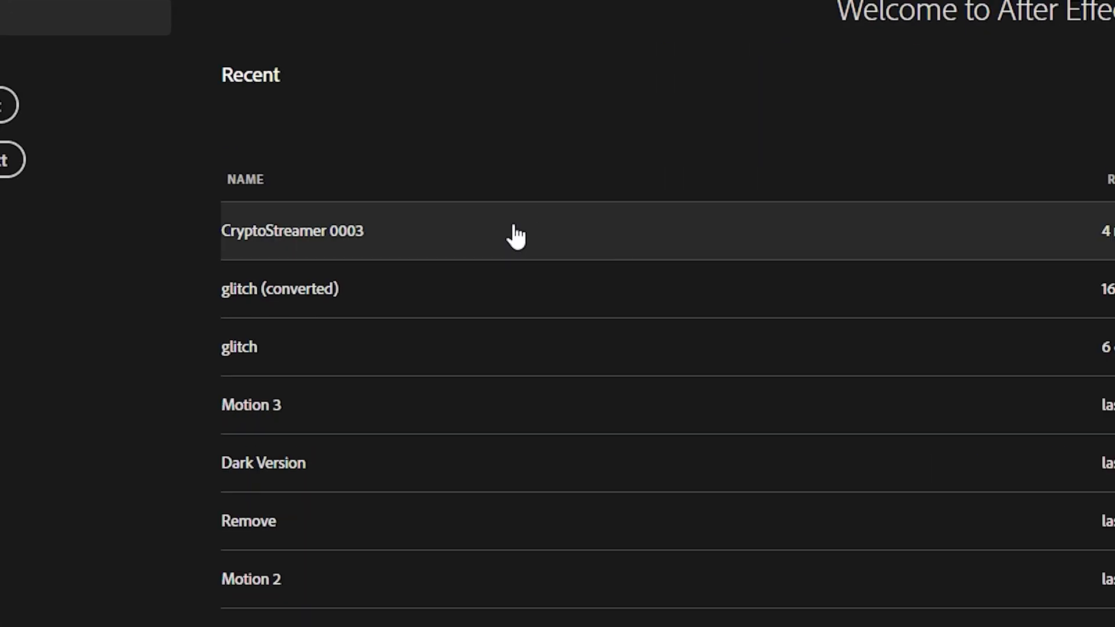
click(380, 228)
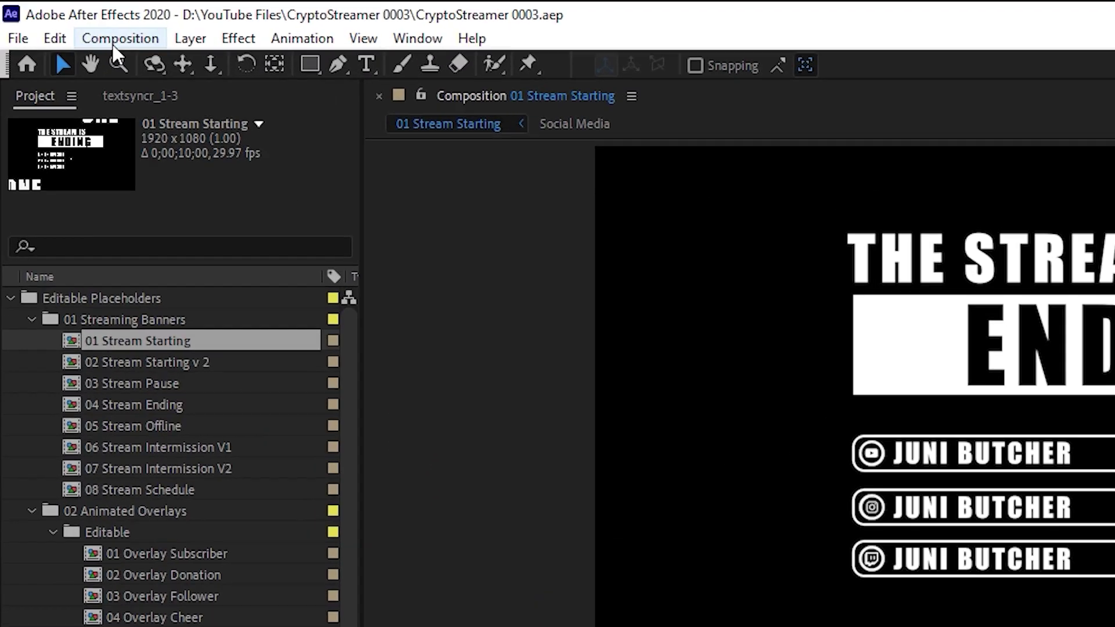
Step: Add 01 Stream Starting to the Render Queue and delete the old Done item
click(62, 19)
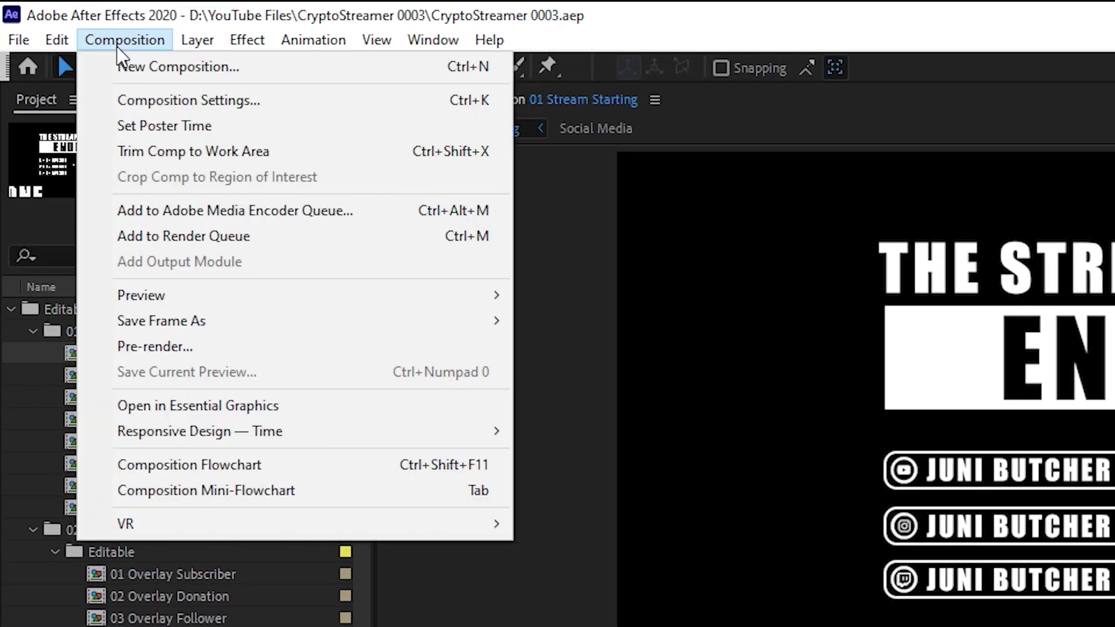
click(179, 236)
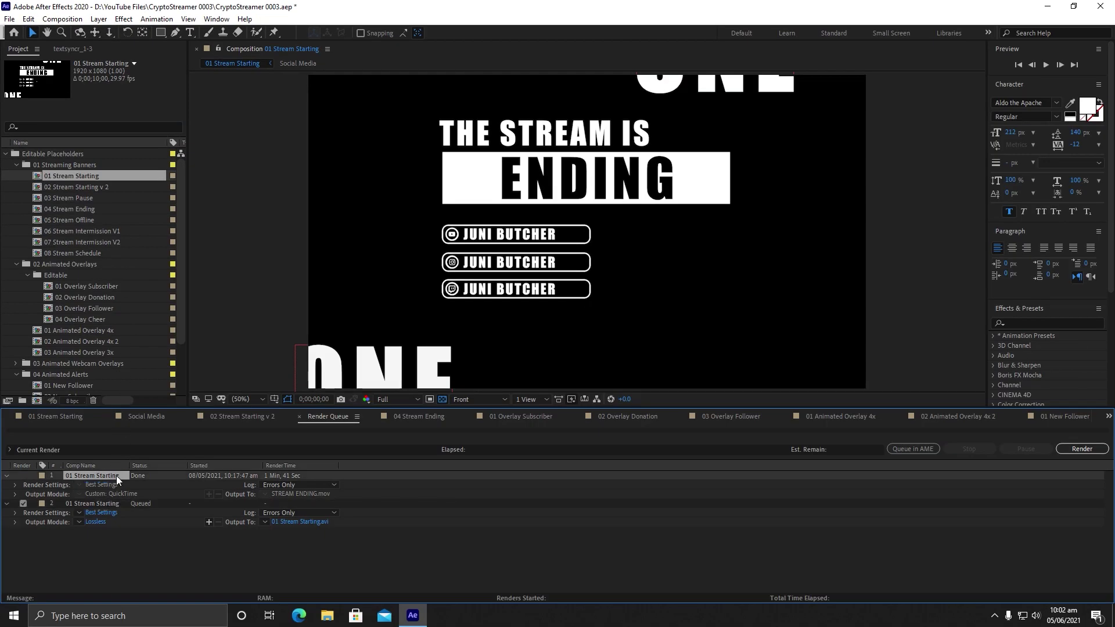
key(Delete)
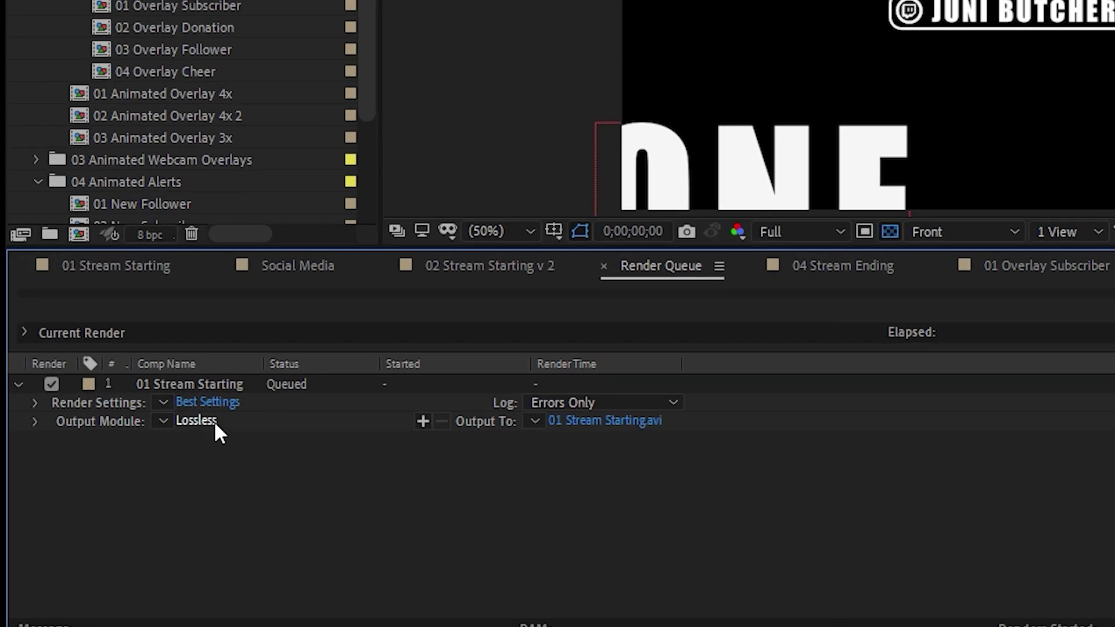
Step: Keep the output module format as AVI and set the output file to 1.avi
click(214, 421)
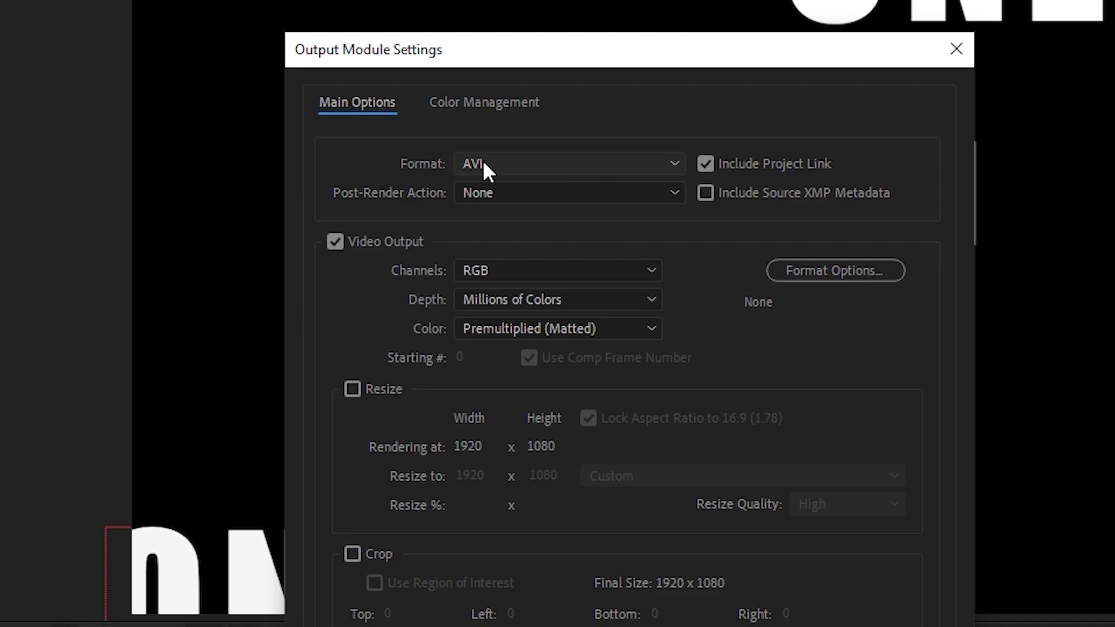
click(482, 159)
click(515, 212)
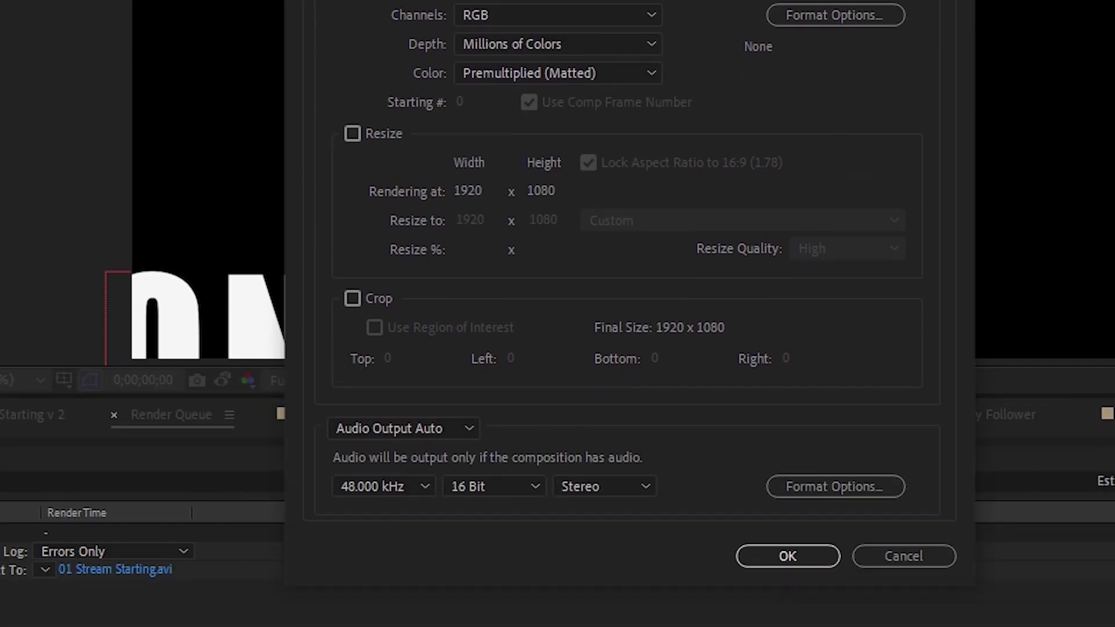
click(764, 545)
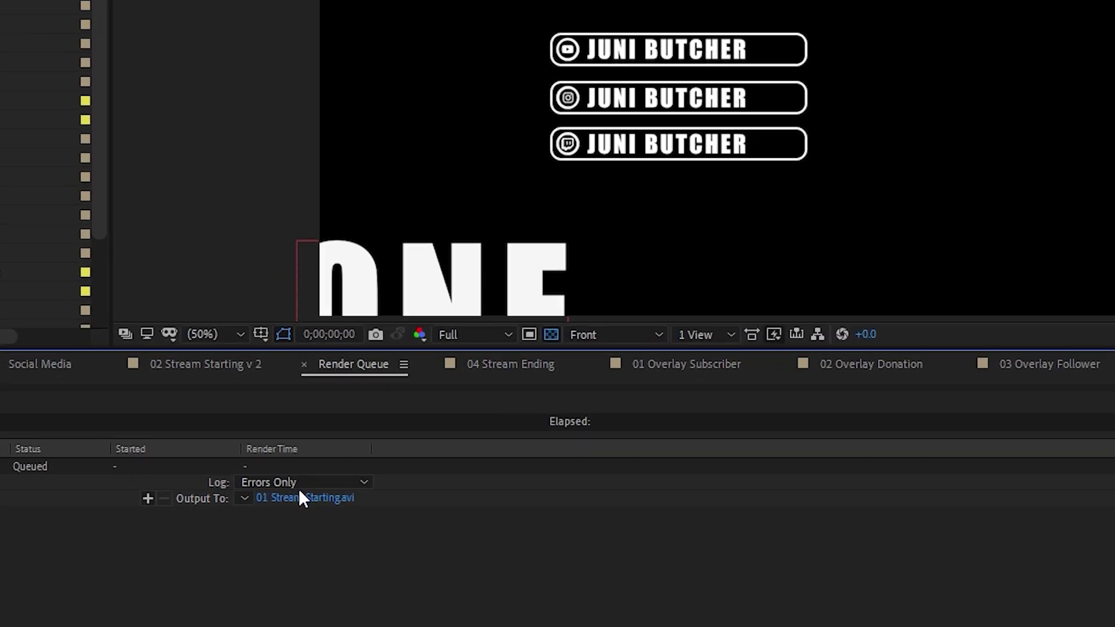
click(296, 494)
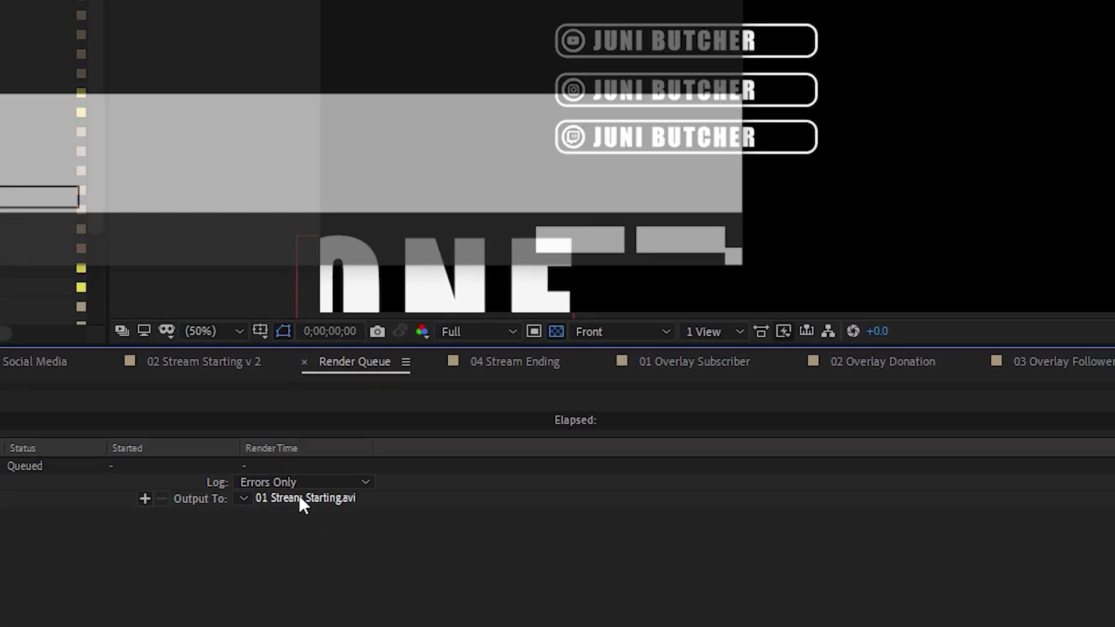
text(1.1)
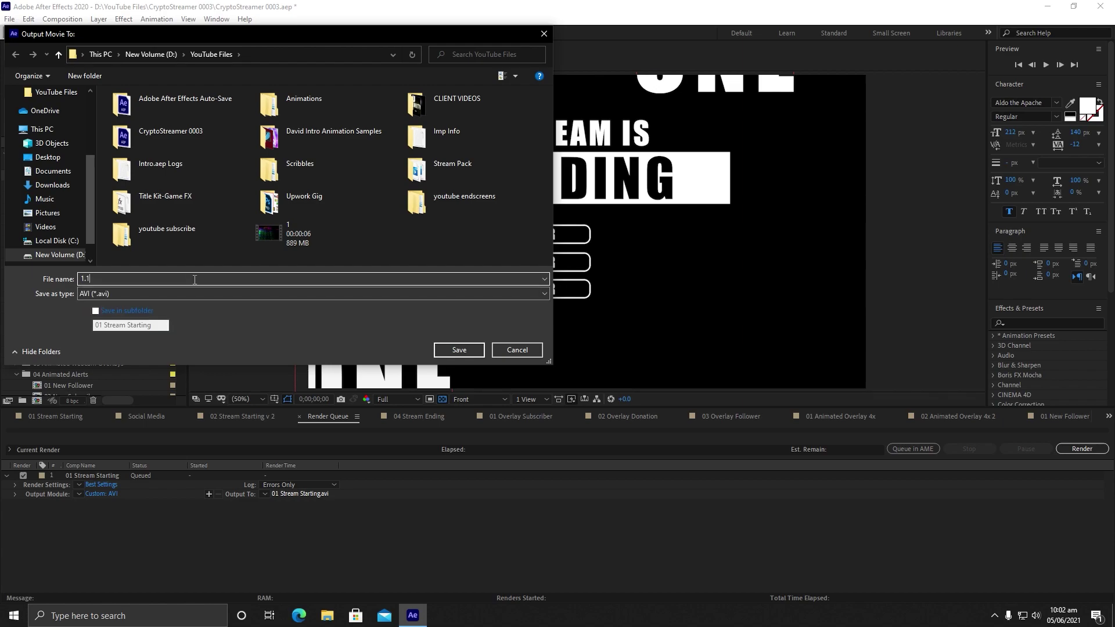
key(Return)
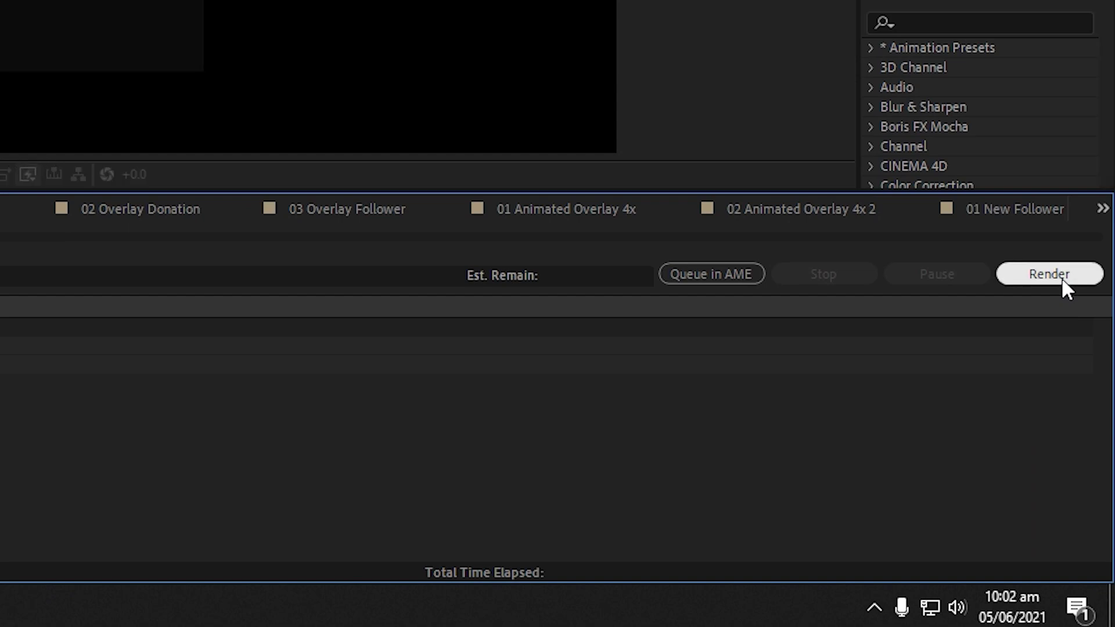
Step: Render the queued 01 Stream Starting AVI and wait for it to finish
click(1061, 277)
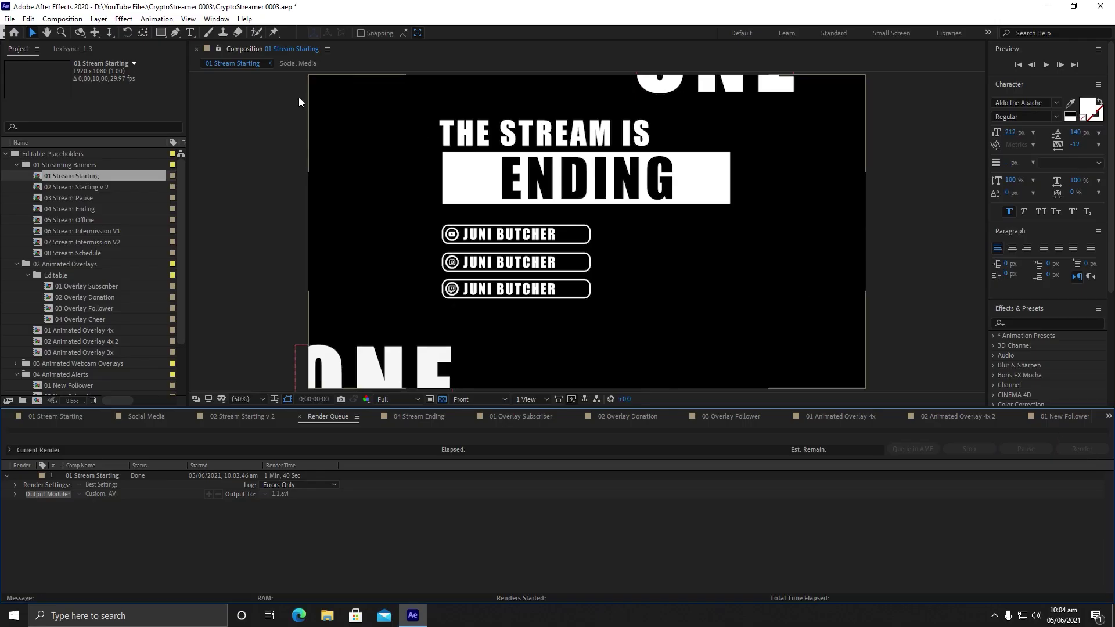
Step: Queue 01 Stream Starting again and delete the finished AVI render item
click(77, 20)
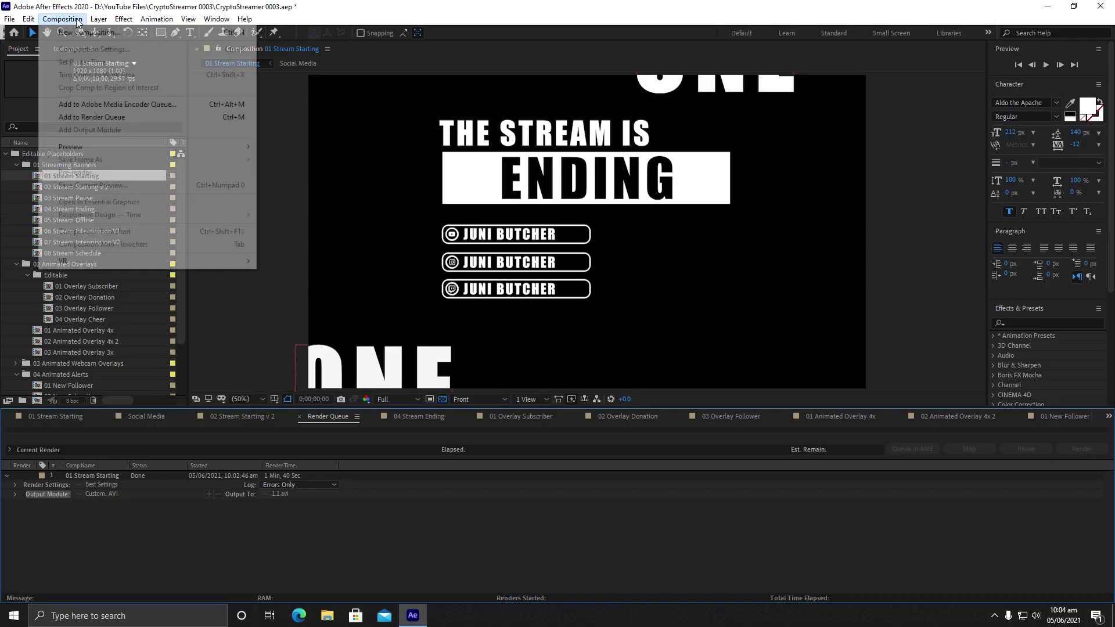
click(100, 115)
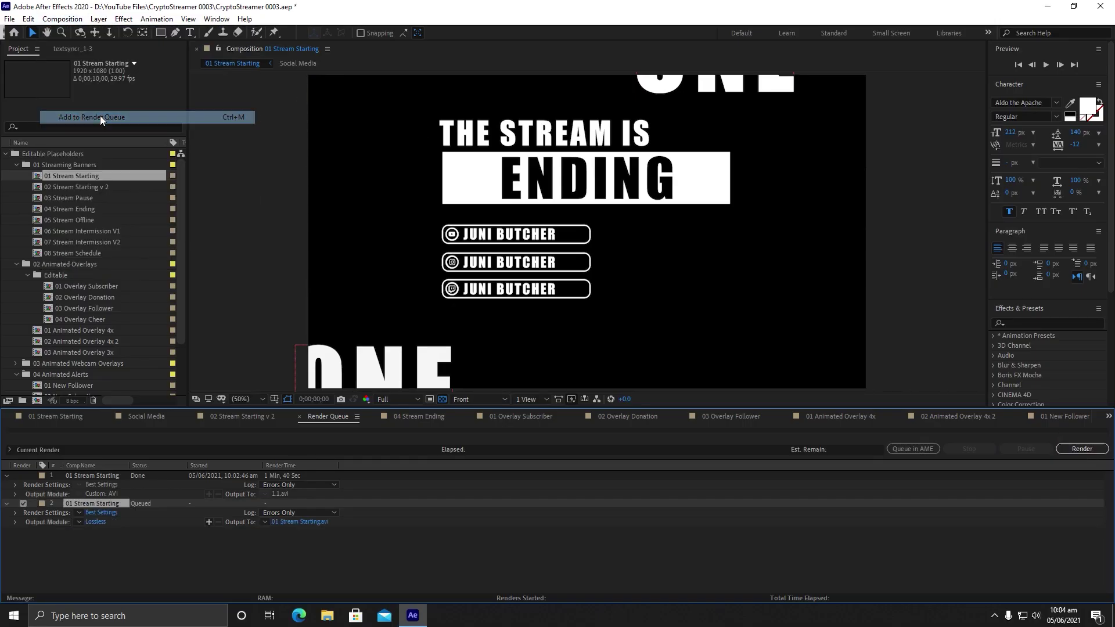
click(110, 475)
key(Delete)
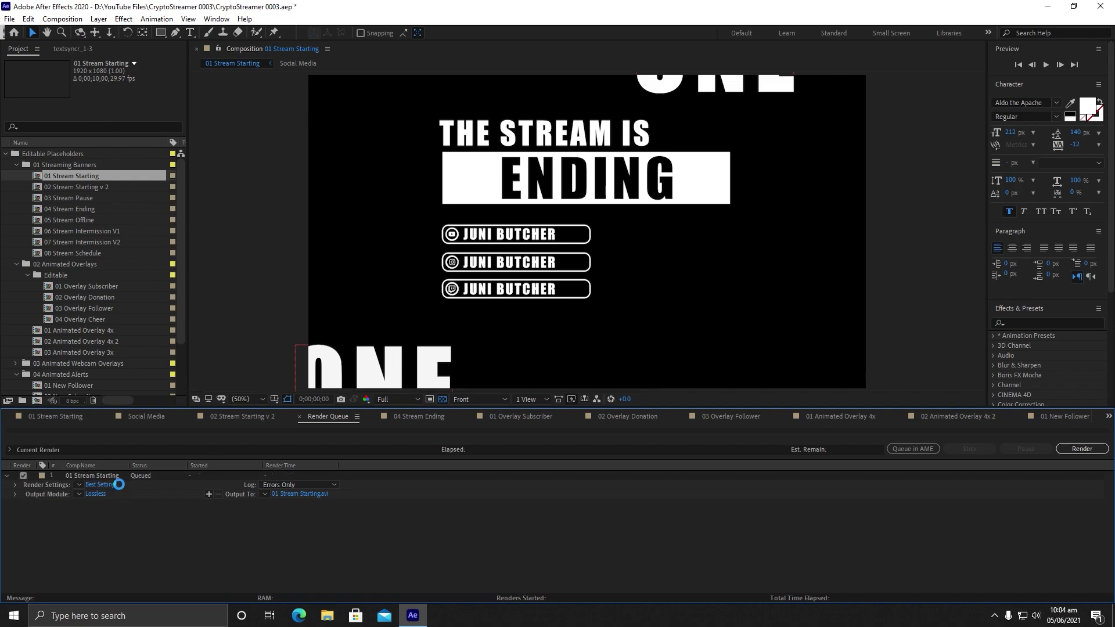
Step: Set the output format to QuickTime with audio output on, then render
click(100, 494)
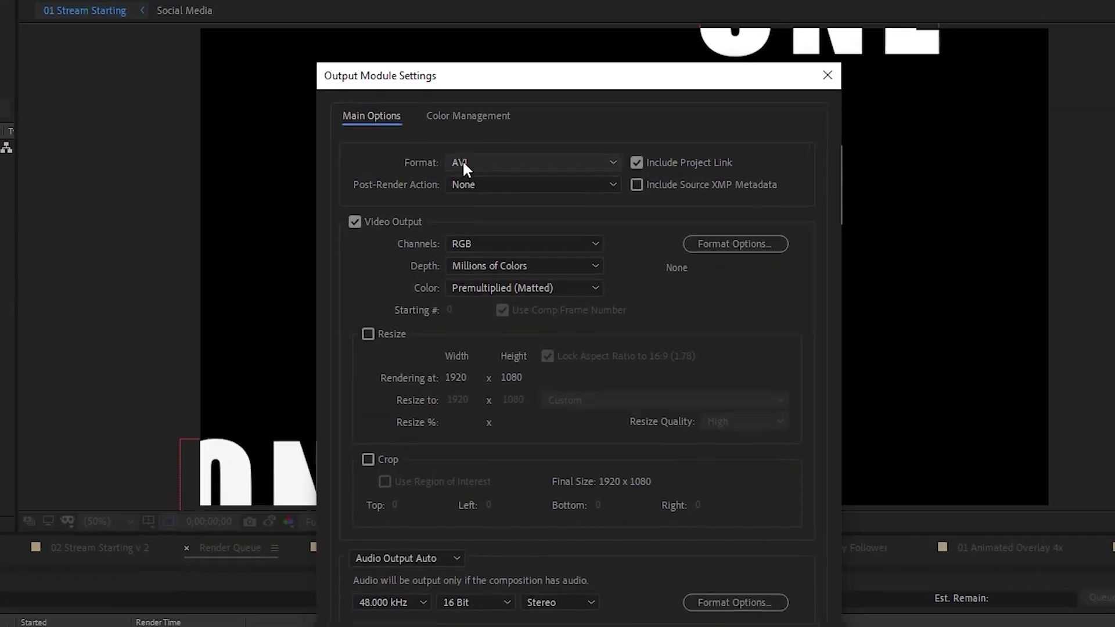
click(463, 161)
click(486, 440)
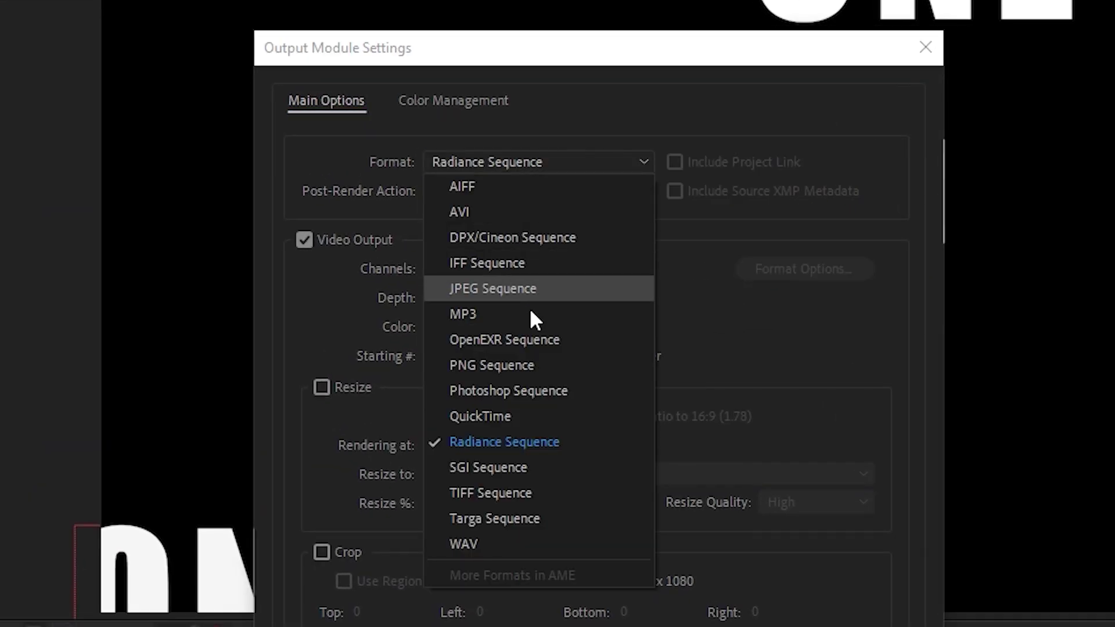
click(506, 415)
click(373, 417)
click(388, 440)
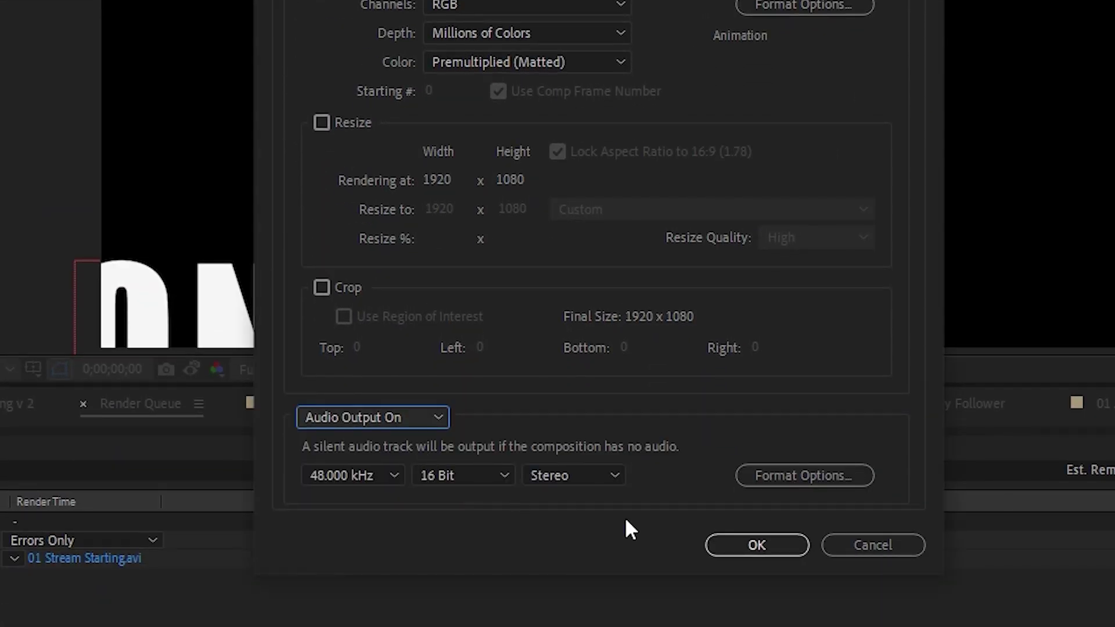
click(756, 544)
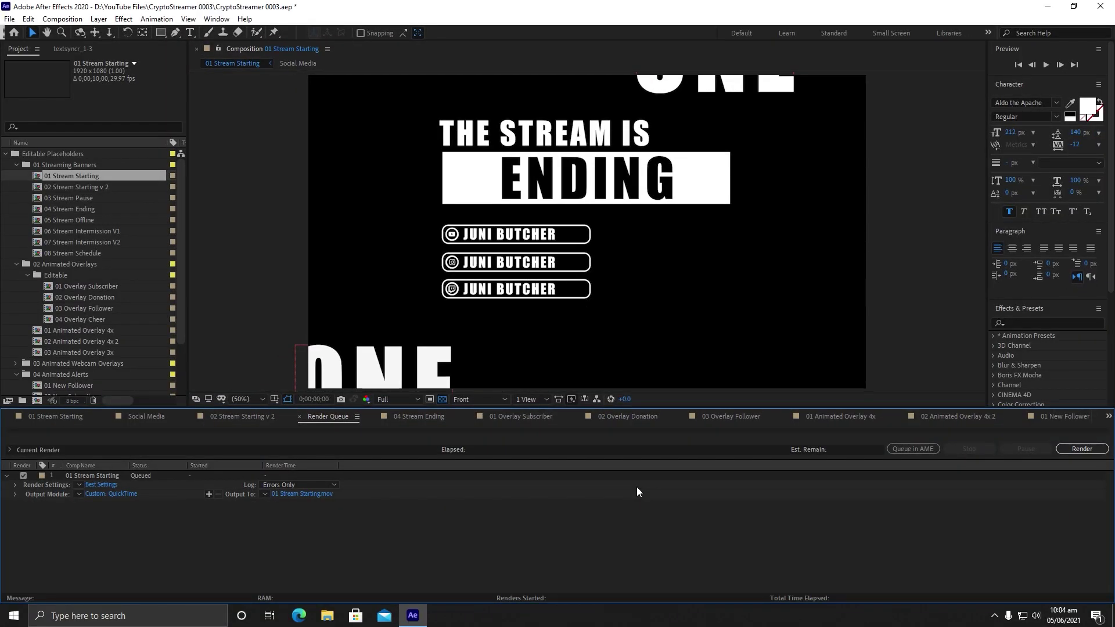
click(1080, 450)
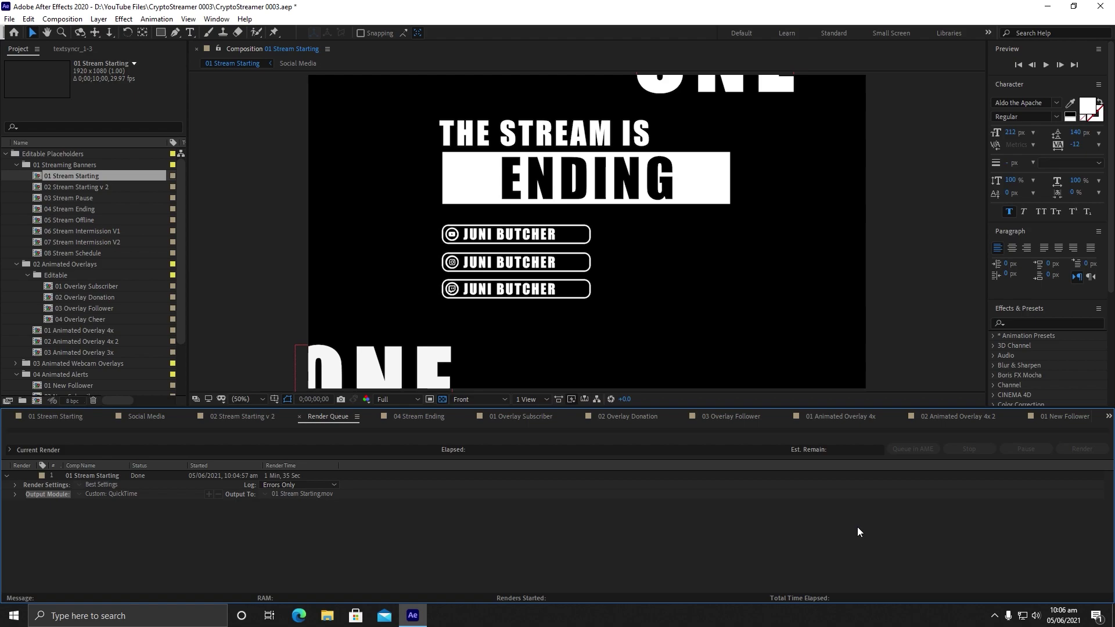
Step: Send 01 Stream Starting to the Media Encoder queue and check the renderer options
click(59, 21)
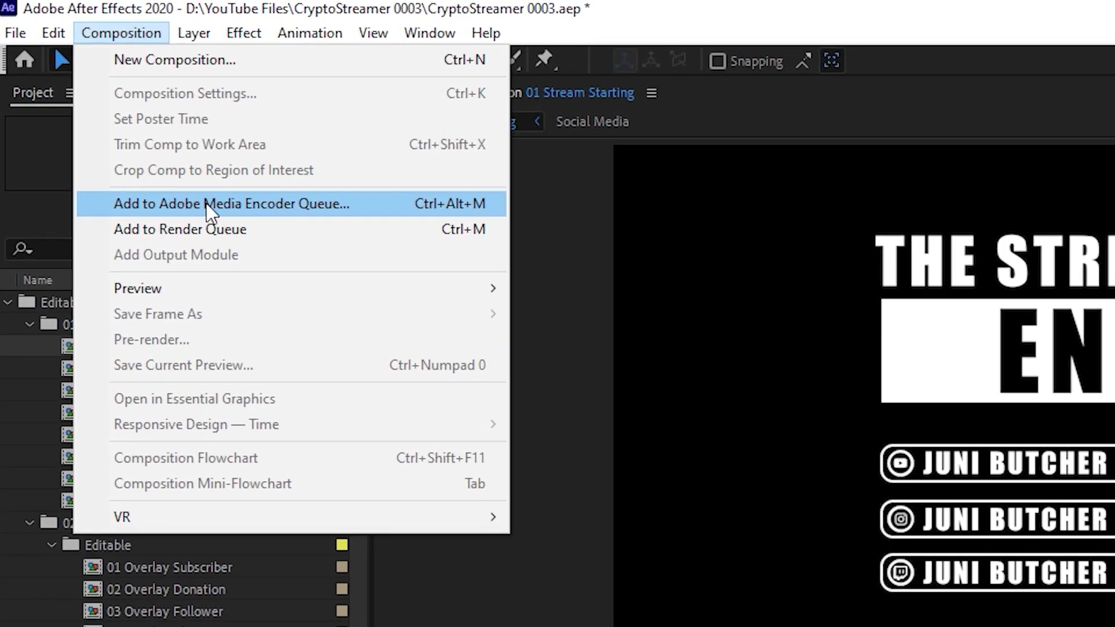
click(206, 204)
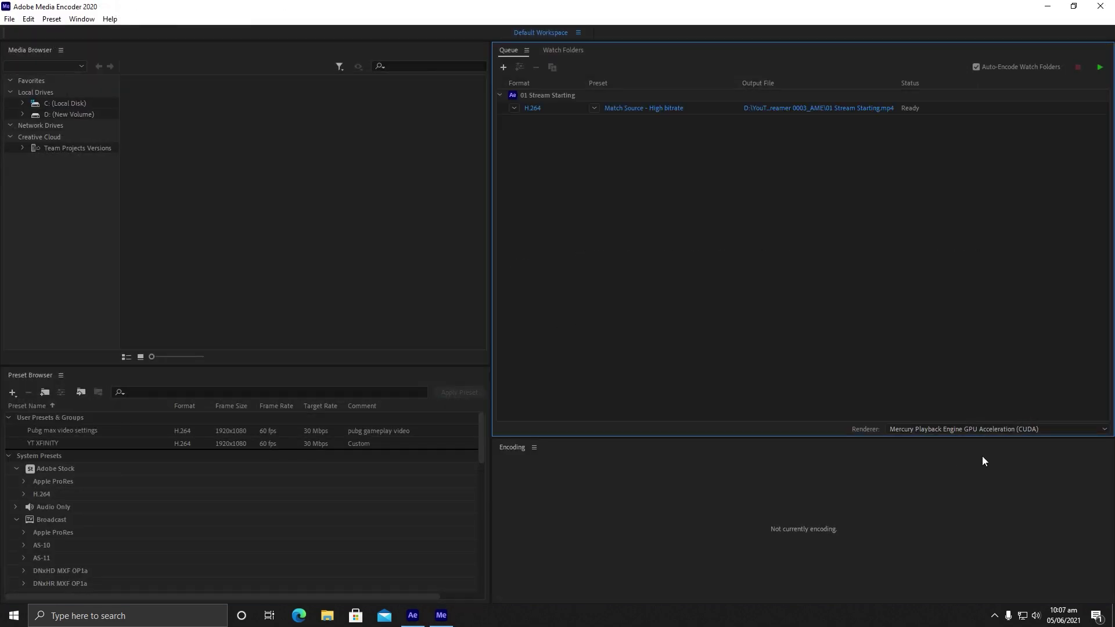
click(976, 429)
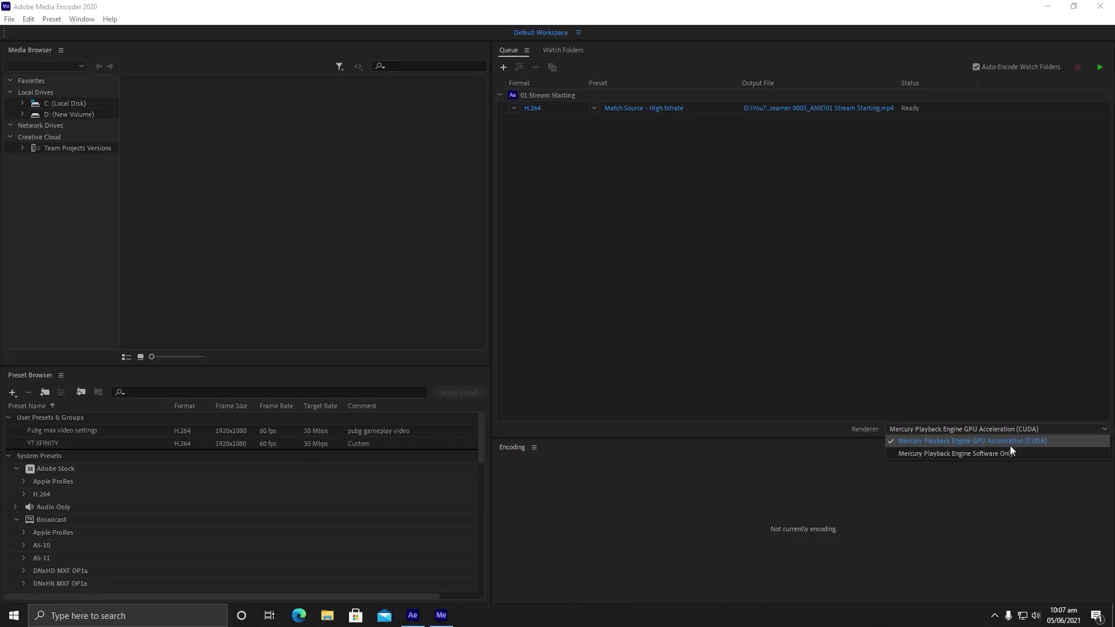
Step: Keep GPU acceleration, review the H.264 export settings, and start the encoding queue
click(1009, 446)
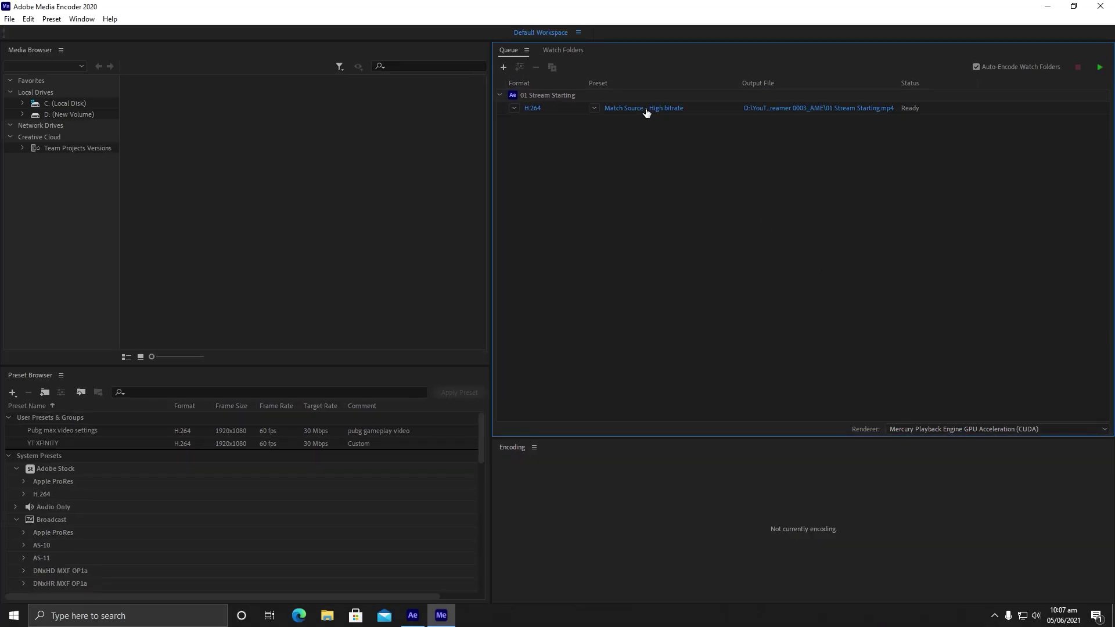
click(645, 110)
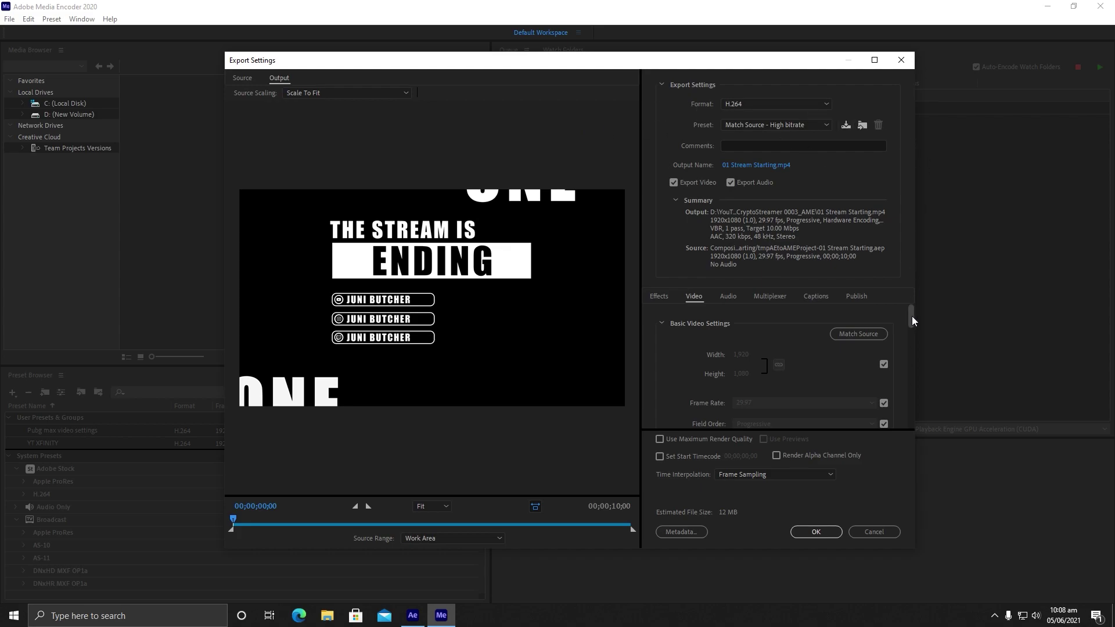
drag(911, 316, 909, 423)
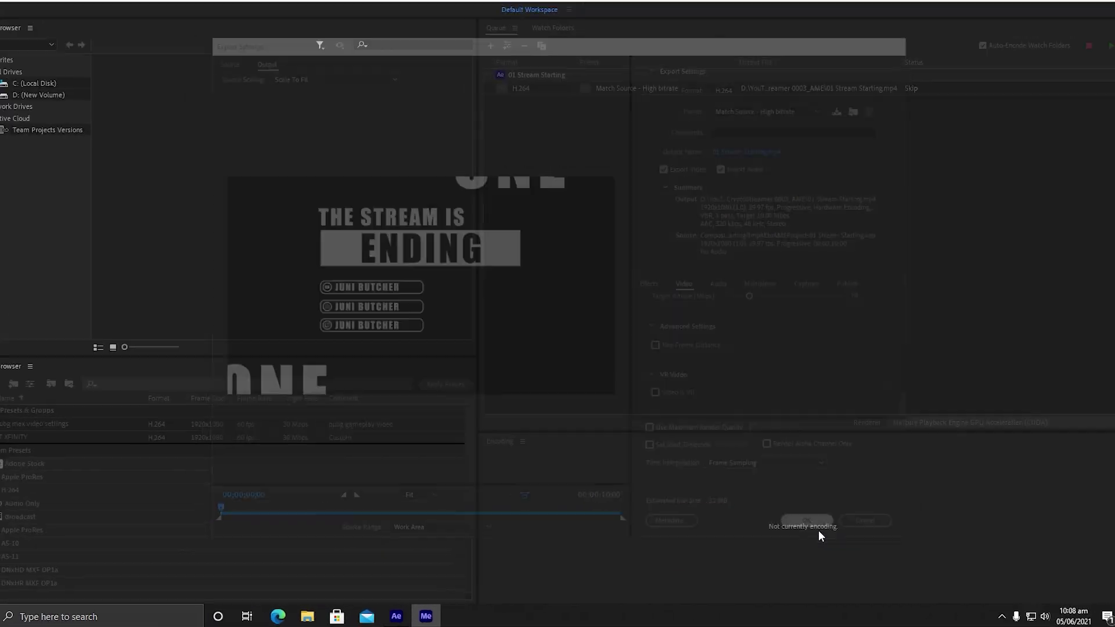
click(818, 530)
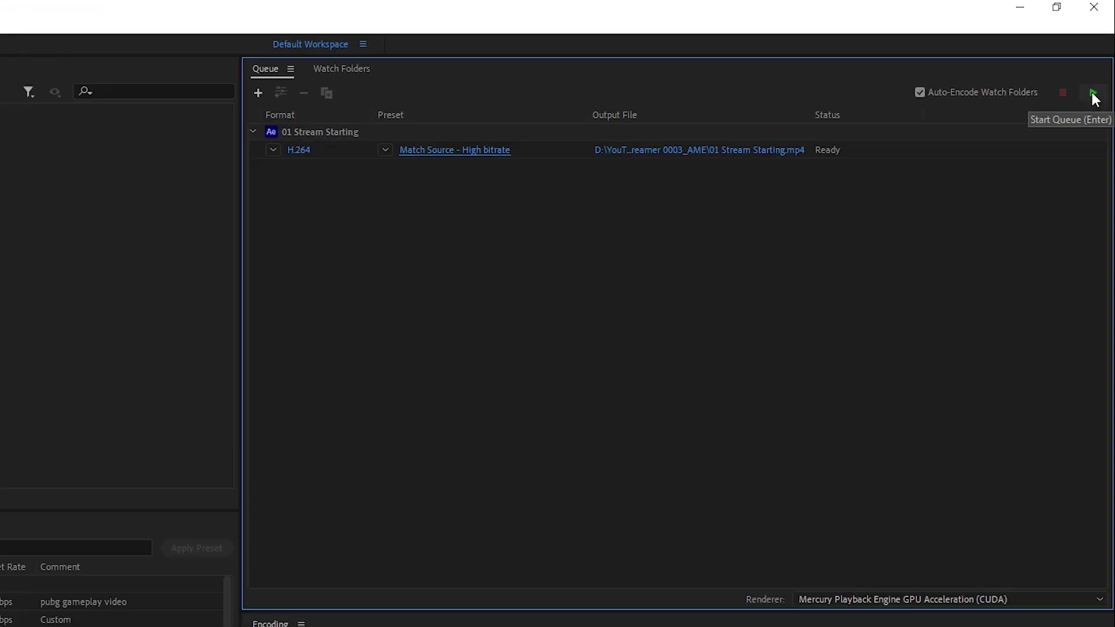
click(1080, 132)
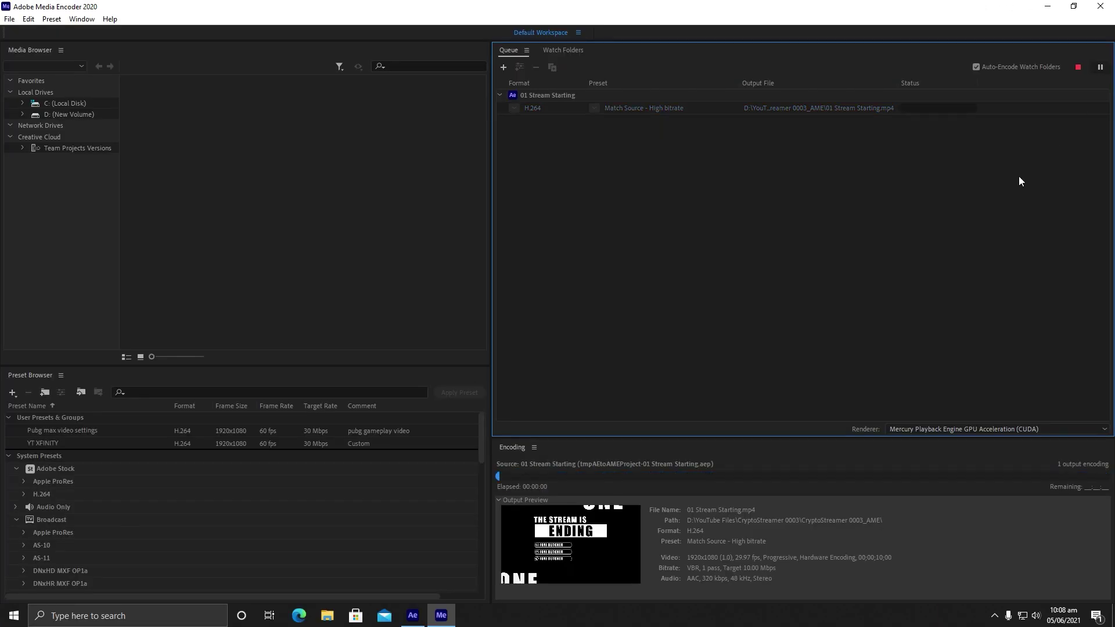